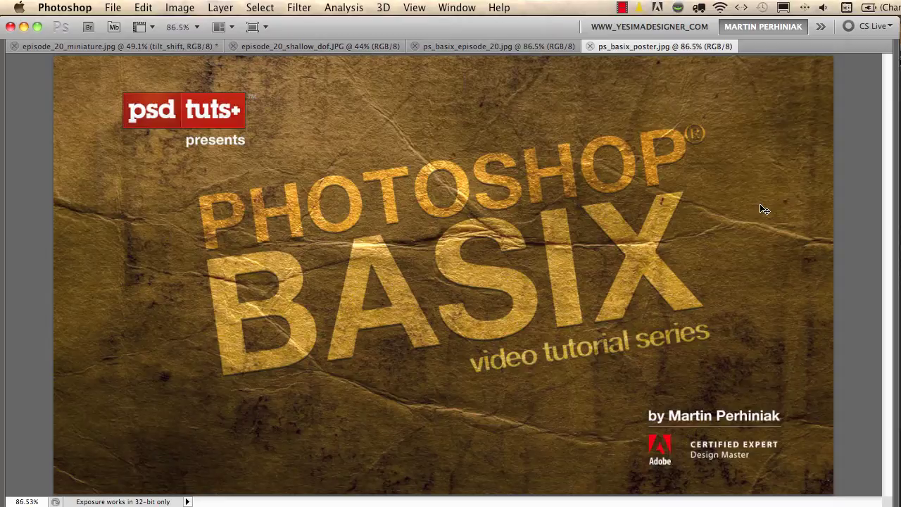
Close the title poster and episode title images, leaving the car photo active.
{"action": "key", "text": "super+w"}
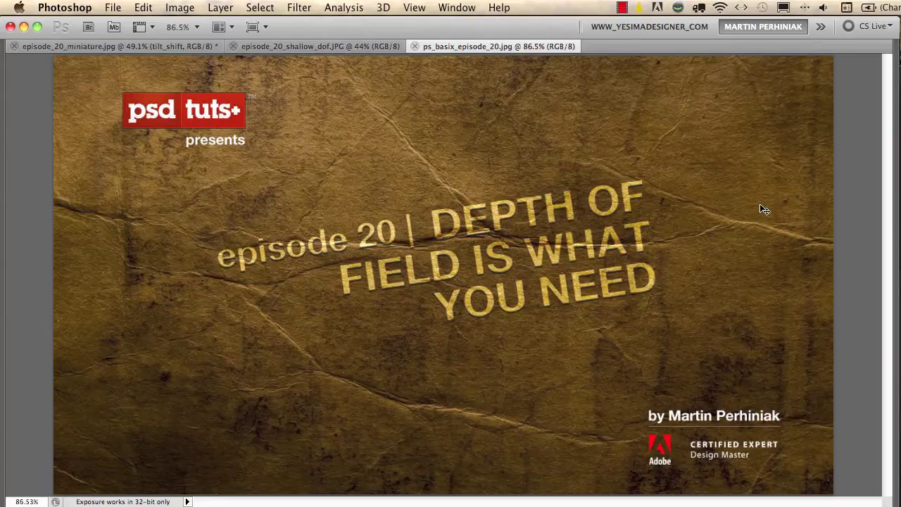
{"action": "key", "text": "super+w"}
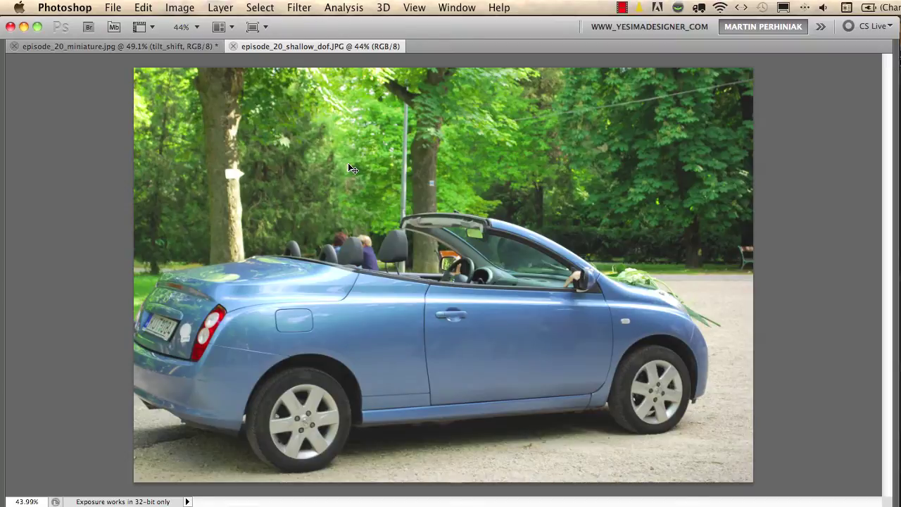
Restore the hidden panels, convert the car's Background layer to a smart object, and open Filter > Blur.
{"action": "key", "text": "Tab"}
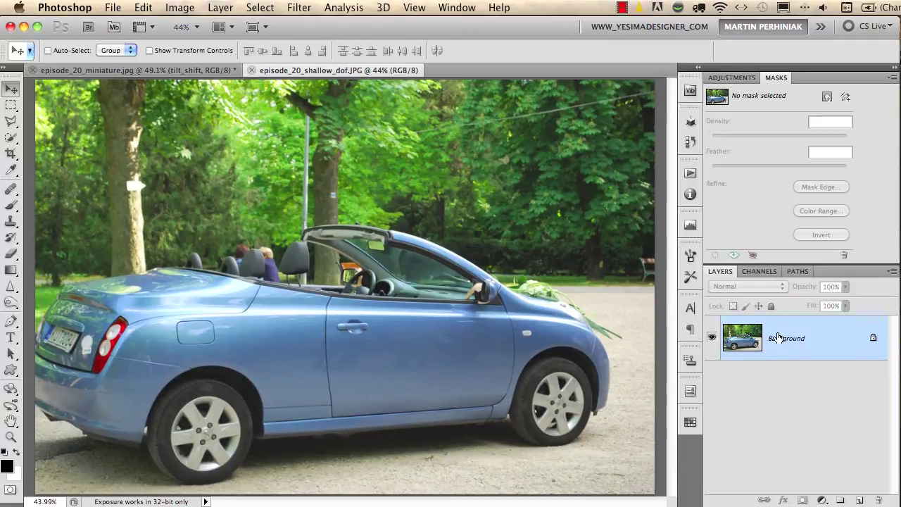
{"action": "right_click", "coordinate": [746, 325]}
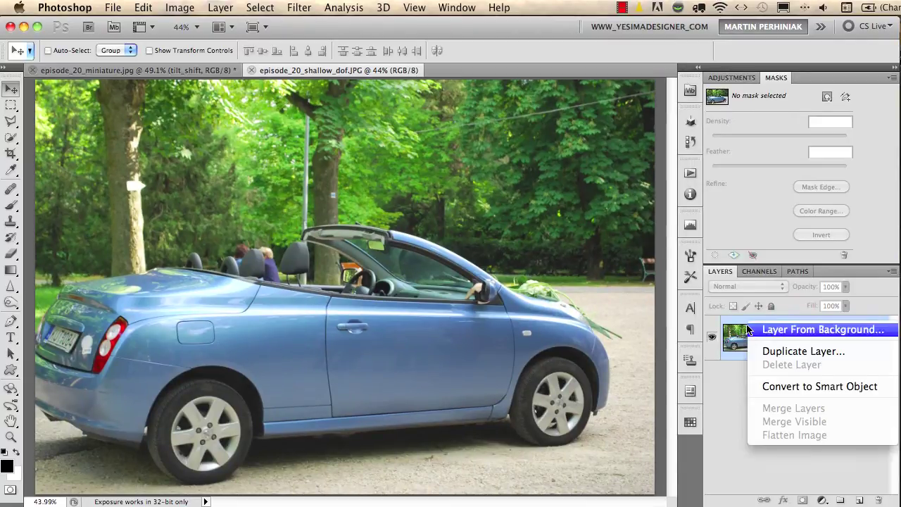
{"action": "left_click", "coordinate": [785, 392]}
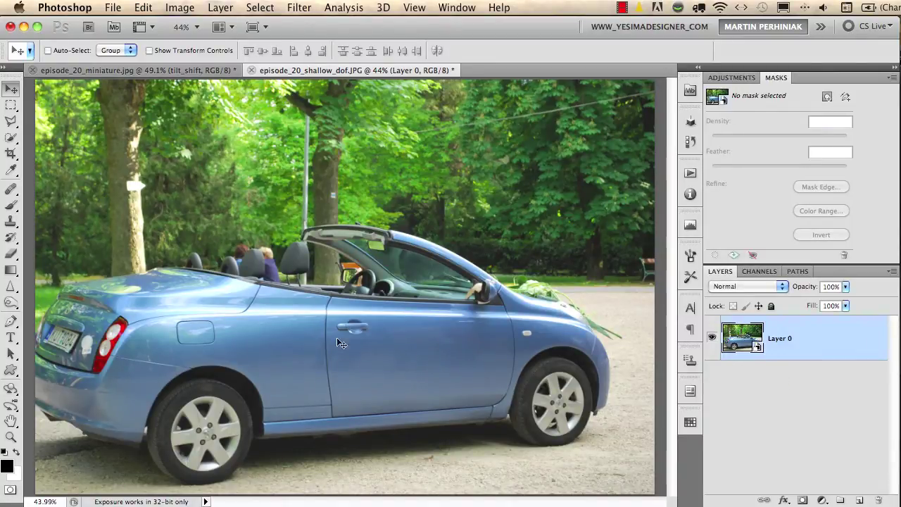
{"action": "left_click", "coordinate": [301, 8]}
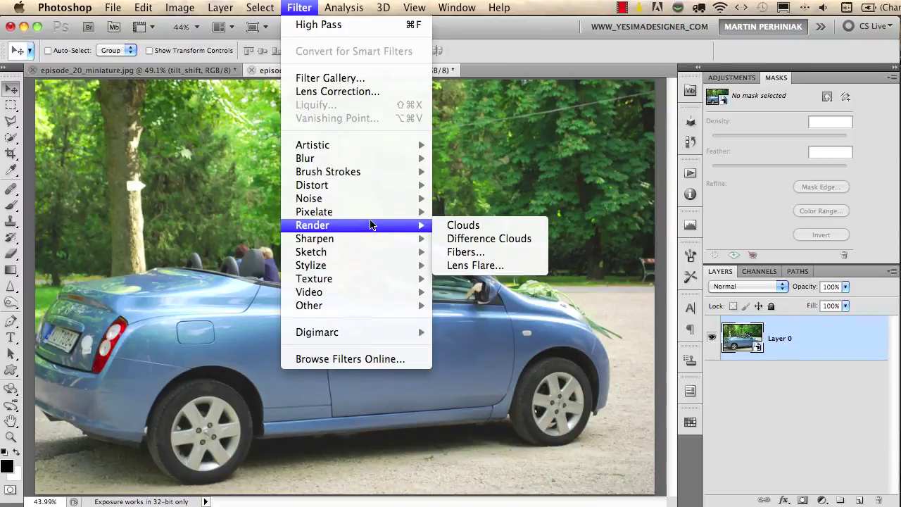
{"action": "mouse_move", "coordinate": [375, 161]}
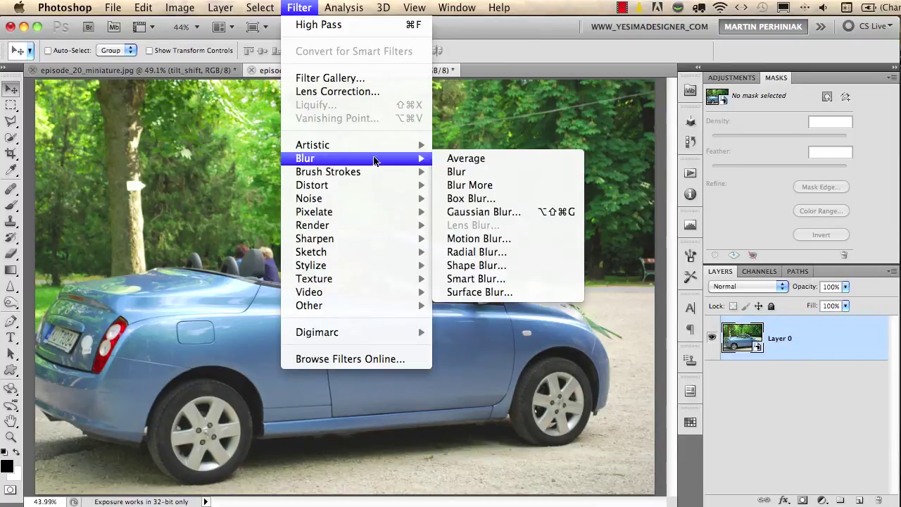
Apply a Gaussian Blur of about 10.6 pixels radius to the car layer as a smart filter.
{"action": "left_click", "coordinate": [484, 212]}
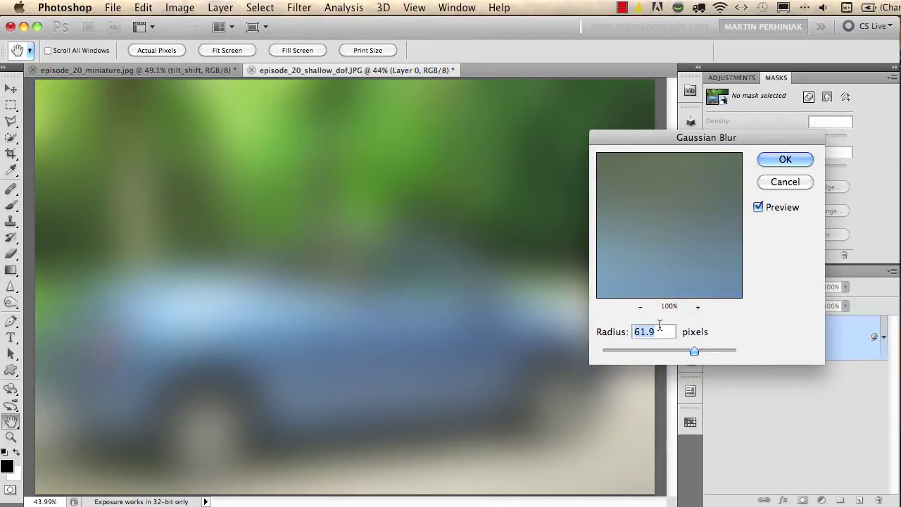
{"action": "left_click_drag", "start_coordinate": [641, 349], "coordinate": [657, 351]}
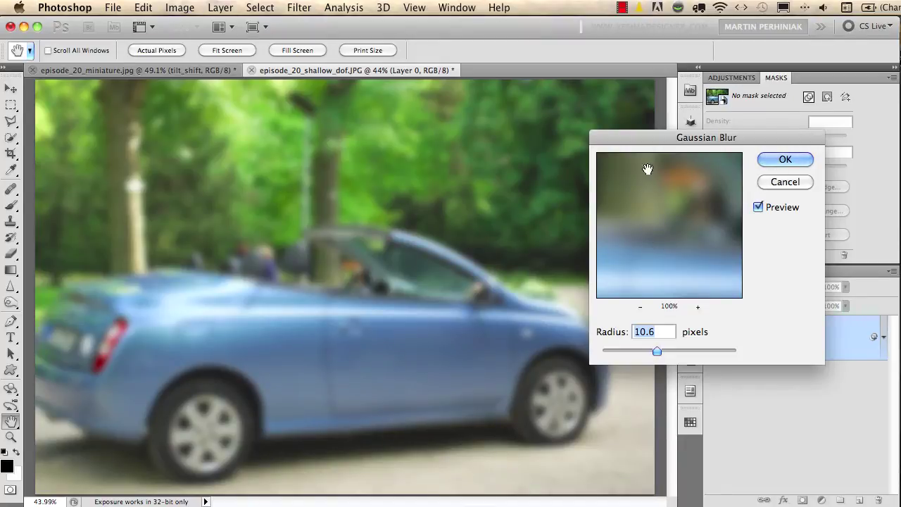
{"action": "left_click", "coordinate": [785, 159]}
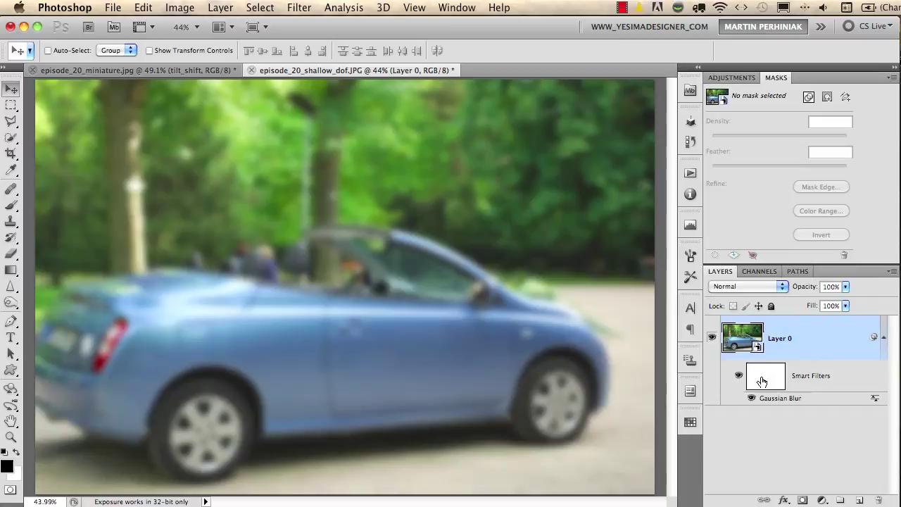
Select the Gaussian Blur filter mask and paint black with an enlarged brush over the car's door area.
{"action": "left_click", "coordinate": [764, 380]}
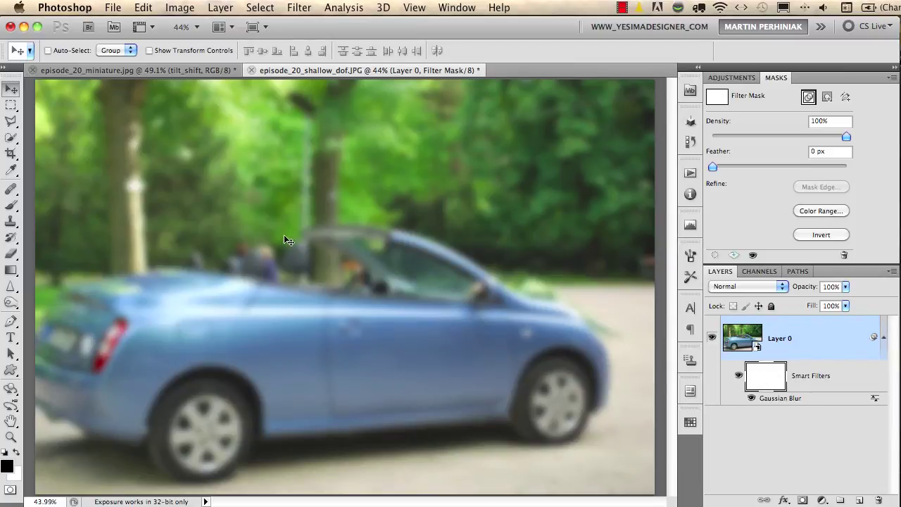
{"action": "key", "text": "b"}
{"action": "left_click", "coordinate": [232, 352]}
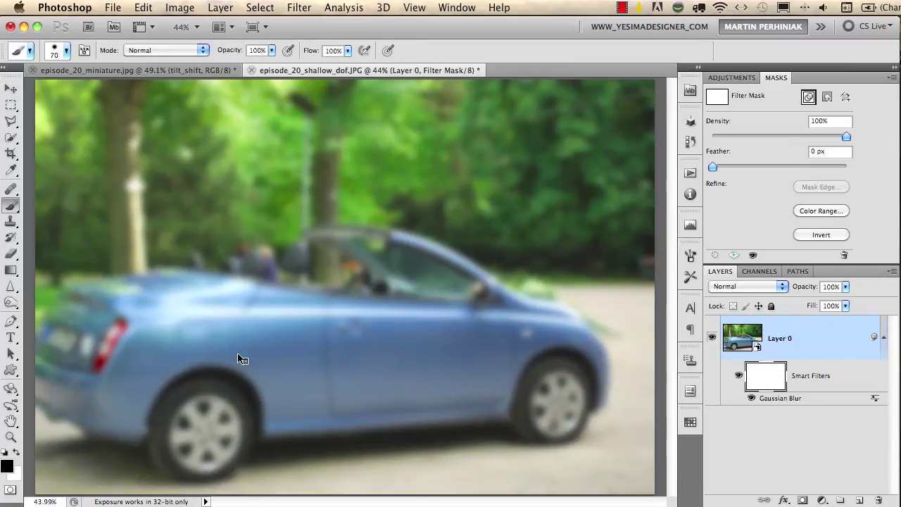
{"action": "mouse_move", "coordinate": [245, 358]}
{"action": "left_mouse_down"}
{"action": "mouse_move", "coordinate": [228, 329]}
{"action": "mouse_move", "coordinate": [321, 338]}
{"action": "mouse_move", "coordinate": [255, 330]}
{"action": "mouse_move", "coordinate": [266, 368]}
{"action": "mouse_move", "coordinate": [381, 349]}
{"action": "mouse_move", "coordinate": [306, 336]}
{"action": "mouse_move", "coordinate": [383, 331]}
{"action": "mouse_move", "coordinate": [284, 327]}
{"action": "mouse_move", "coordinate": [210, 310]}
{"action": "mouse_move", "coordinate": [232, 313]}
{"action": "mouse_move", "coordinate": [117, 314]}
{"action": "mouse_move", "coordinate": [134, 322]}
{"action": "mouse_move", "coordinate": [84, 343]}
{"action": "mouse_move", "coordinate": [62, 368]}
{"action": "mouse_move", "coordinate": [102, 377]}
{"action": "mouse_move", "coordinate": [93, 385]}
{"action": "mouse_move", "coordinate": [112, 380]}
{"action": "mouse_move", "coordinate": [122, 393]}
{"action": "mouse_move", "coordinate": [212, 426]}
{"action": "mouse_move", "coordinate": [198, 424]}
{"action": "mouse_move", "coordinate": [358, 387]}
{"action": "mouse_move", "coordinate": [315, 395]}
{"action": "mouse_move", "coordinate": [514, 388]}
{"action": "mouse_move", "coordinate": [539, 378]}
{"action": "mouse_move", "coordinate": [529, 400]}
{"action": "mouse_move", "coordinate": [554, 397]}
{"action": "mouse_move", "coordinate": [555, 405]}
{"action": "mouse_move", "coordinate": [566, 389]}
{"action": "mouse_move", "coordinate": [556, 342]}
{"action": "mouse_move", "coordinate": [526, 331]}
{"action": "mouse_move", "coordinate": [542, 342]}
{"action": "mouse_move", "coordinate": [288, 352]}
{"action": "left_mouse_up"}
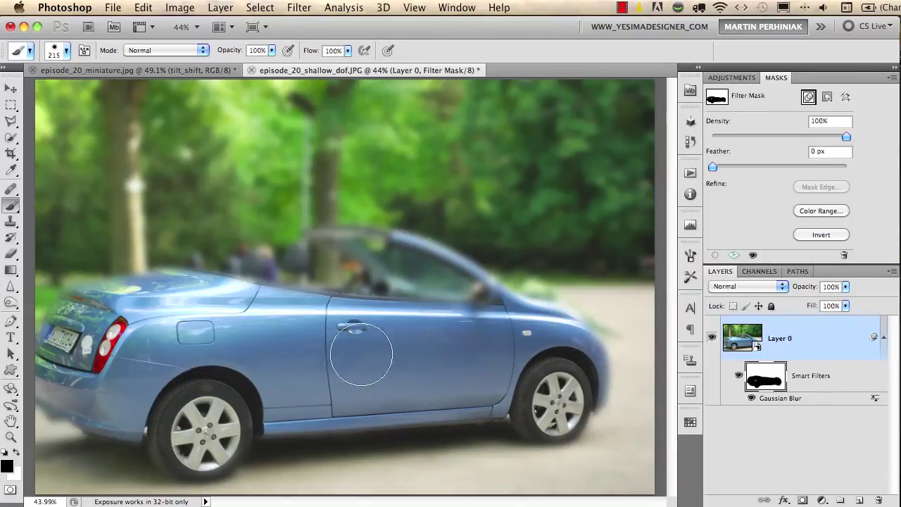
With a smaller brush, sharpen the windshield frame, steering wheel, headrests, front hood and rear passengers.
{"action": "mouse_move", "coordinate": [421, 324]}
{"action": "left_mouse_down"}
{"action": "mouse_move", "coordinate": [410, 324]}
{"action": "mouse_move", "coordinate": [392, 295]}
{"action": "left_mouse_up"}
{"action": "mouse_move", "coordinate": [351, 243]}
{"action": "left_mouse_down"}
{"action": "mouse_move", "coordinate": [402, 310]}
{"action": "mouse_move", "coordinate": [344, 239]}
{"action": "mouse_move", "coordinate": [442, 256]}
{"action": "mouse_move", "coordinate": [490, 291]}
{"action": "mouse_move", "coordinate": [504, 316]}
{"action": "mouse_move", "coordinate": [415, 307]}
{"action": "mouse_move", "coordinate": [391, 271]}
{"action": "mouse_move", "coordinate": [451, 295]}
{"action": "mouse_move", "coordinate": [309, 240]}
{"action": "left_mouse_up"}
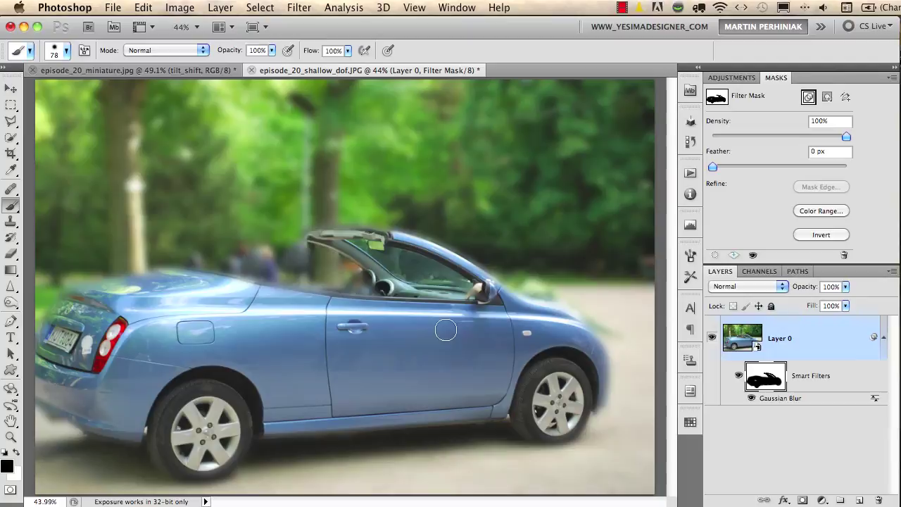
{"action": "mouse_move", "coordinate": [297, 280]}
{"action": "left_mouse_down"}
{"action": "mouse_move", "coordinate": [290, 258]}
{"action": "mouse_move", "coordinate": [299, 258]}
{"action": "mouse_move", "coordinate": [295, 287]}
{"action": "mouse_move", "coordinate": [305, 303]}
{"action": "mouse_move", "coordinate": [324, 310]}
{"action": "mouse_move", "coordinate": [362, 281]}
{"action": "left_mouse_up"}
{"action": "left_click_drag", "start_coordinate": [515, 303], "coordinate": [564, 302]}
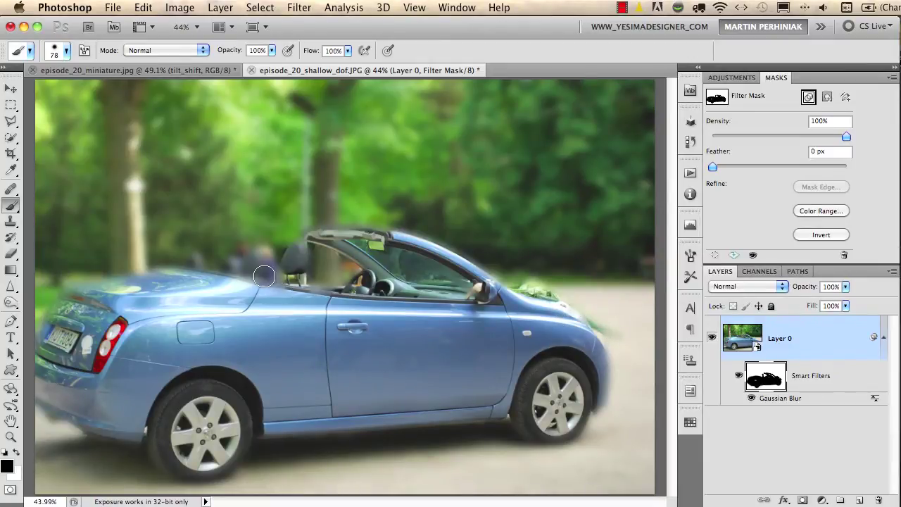
{"action": "mouse_move", "coordinate": [257, 266]}
{"action": "left_mouse_down"}
{"action": "mouse_move", "coordinate": [226, 273]}
{"action": "mouse_move", "coordinate": [241, 263]}
{"action": "mouse_move", "coordinate": [191, 270]}
{"action": "left_mouse_up"}
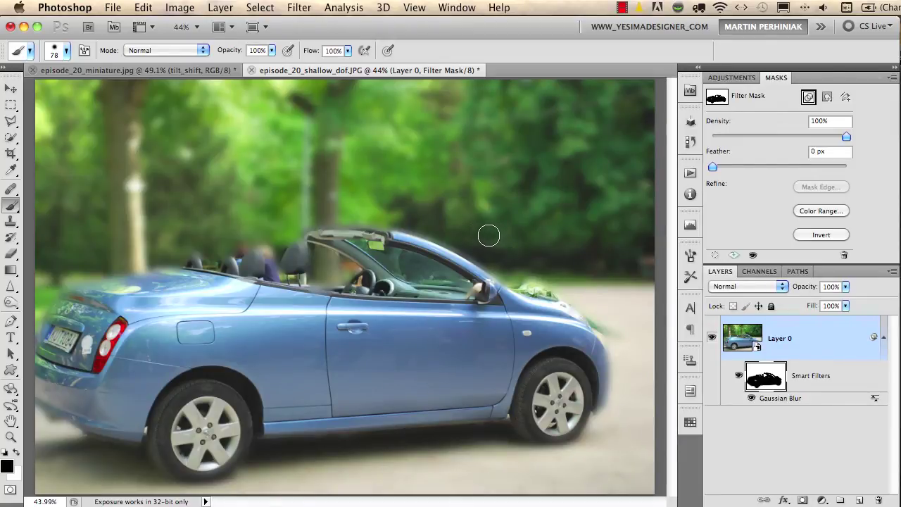
Raise the Gaussian Blur smart filter's radius to about 25.1 pixels, then toggle it off and on to compare.
{"action": "double_click", "coordinate": [778, 400]}
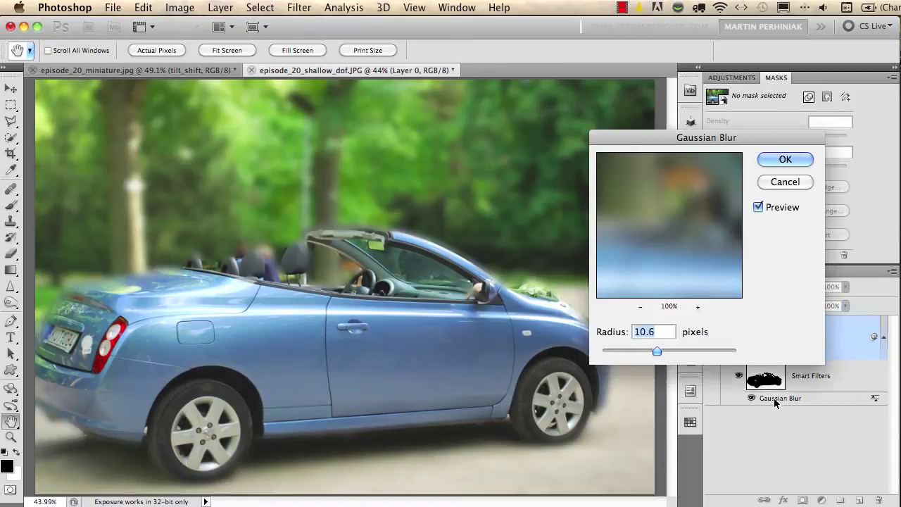
{"action": "left_click_drag", "start_coordinate": [655, 351], "coordinate": [670, 354]}
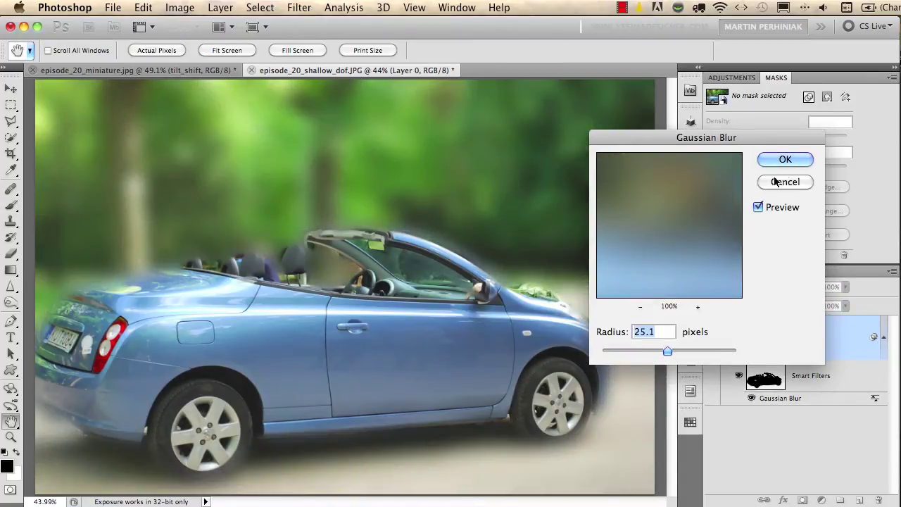
{"action": "key", "text": "Return"}
{"action": "left_click", "coordinate": [752, 398]}
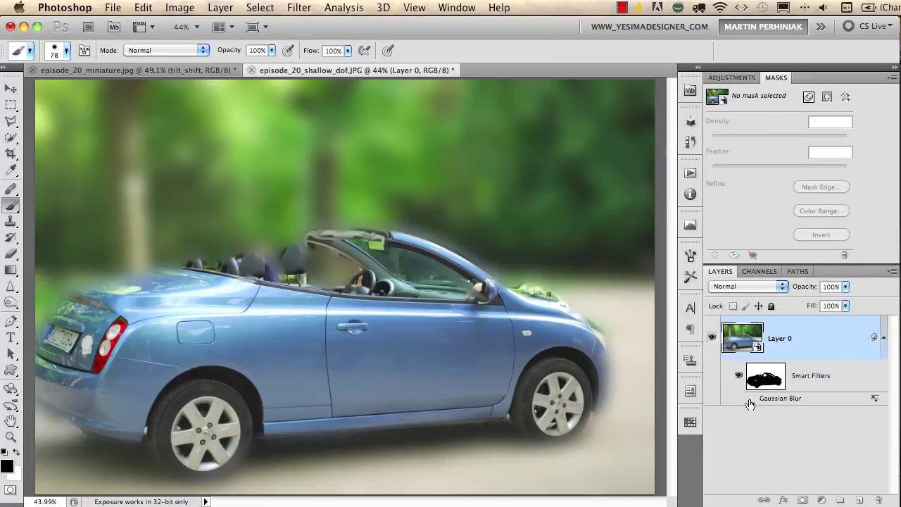
{"action": "left_click", "coordinate": [752, 398]}
Keep painting the filter mask to sharpen the rear tire's bottom edge and nearby ground.
{"action": "left_click", "coordinate": [765, 377]}
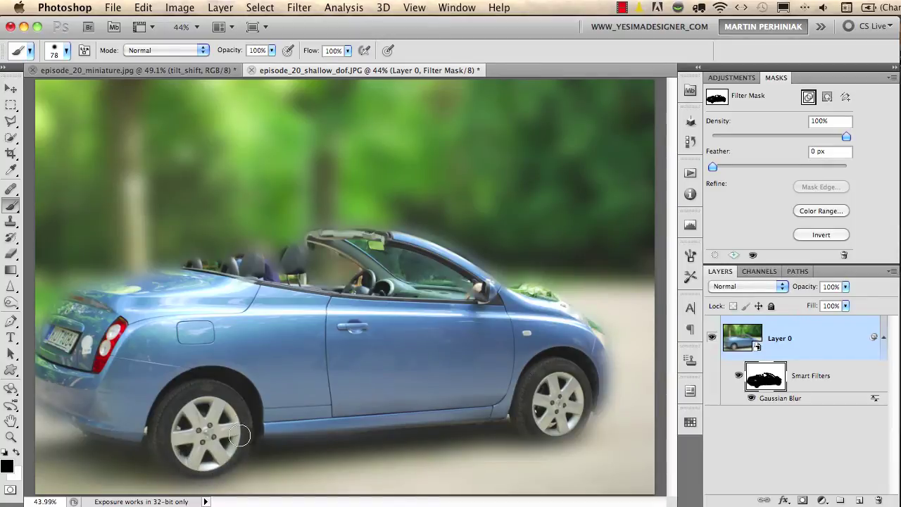
{"action": "mouse_move", "coordinate": [178, 461]}
{"action": "left_mouse_down"}
{"action": "mouse_move", "coordinate": [218, 469]}
{"action": "mouse_move", "coordinate": [232, 452]}
{"action": "left_mouse_up"}
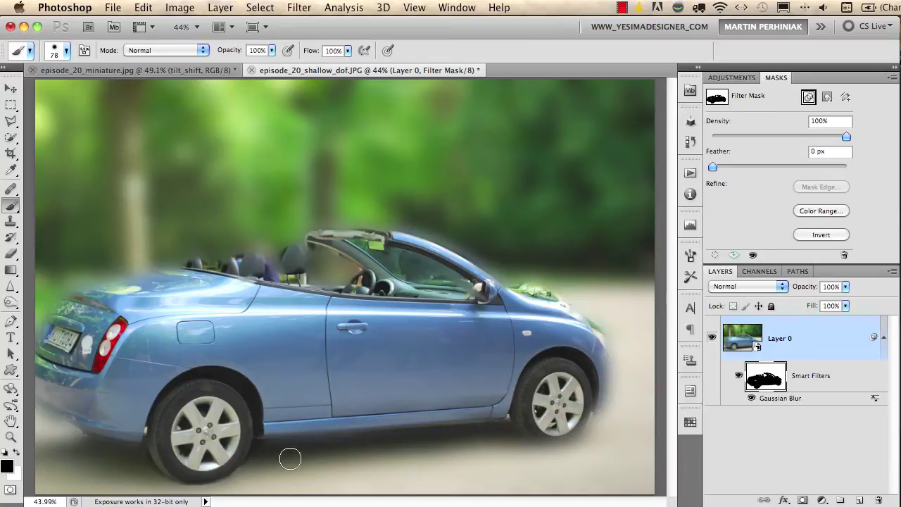
{"action": "left_click_drag", "start_coordinate": [287, 458], "coordinate": [330, 459]}
At 50% brush opacity, partly sharpen the ground under the car and the front bumper, then close the photo.
{"action": "key", "text": "5"}
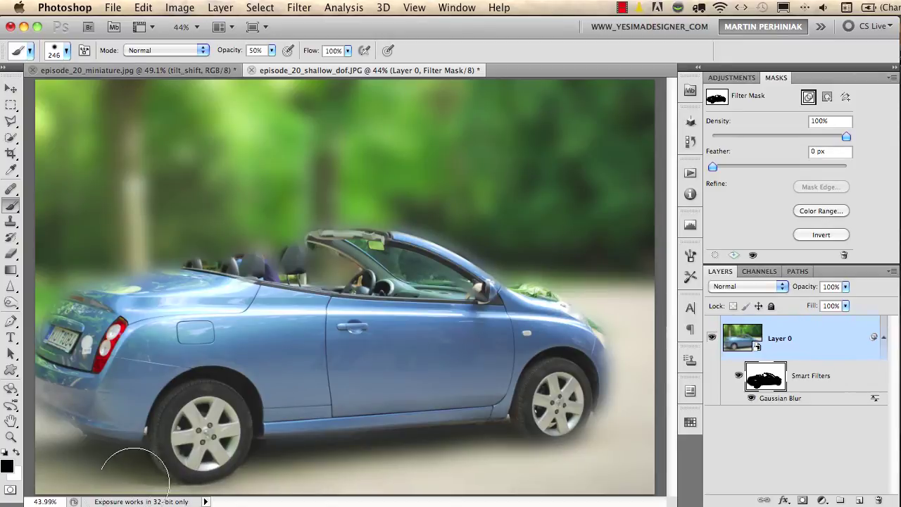
{"action": "mouse_move", "coordinate": [38, 478]}
{"action": "left_mouse_down"}
{"action": "mouse_move", "coordinate": [169, 488]}
{"action": "mouse_move", "coordinate": [329, 462]}
{"action": "mouse_move", "coordinate": [297, 452]}
{"action": "mouse_move", "coordinate": [437, 431]}
{"action": "mouse_move", "coordinate": [370, 441]}
{"action": "mouse_move", "coordinate": [493, 427]}
{"action": "mouse_move", "coordinate": [571, 431]}
{"action": "mouse_move", "coordinate": [581, 401]}
{"action": "left_mouse_up"}
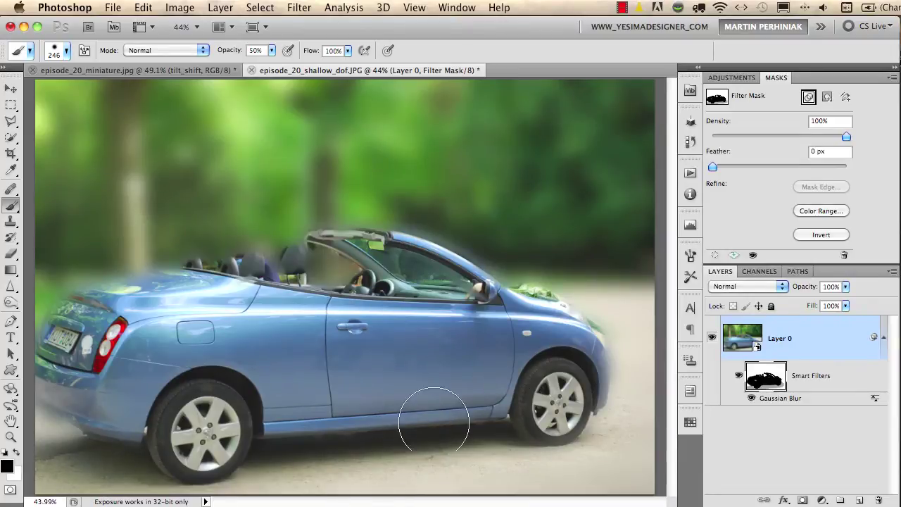
{"action": "mouse_move", "coordinate": [655, 380]}
{"action": "left_mouse_down"}
{"action": "mouse_move", "coordinate": [604, 391]}
{"action": "mouse_move", "coordinate": [666, 386]}
{"action": "mouse_move", "coordinate": [595, 401]}
{"action": "mouse_move", "coordinate": [596, 373]}
{"action": "left_mouse_up"}
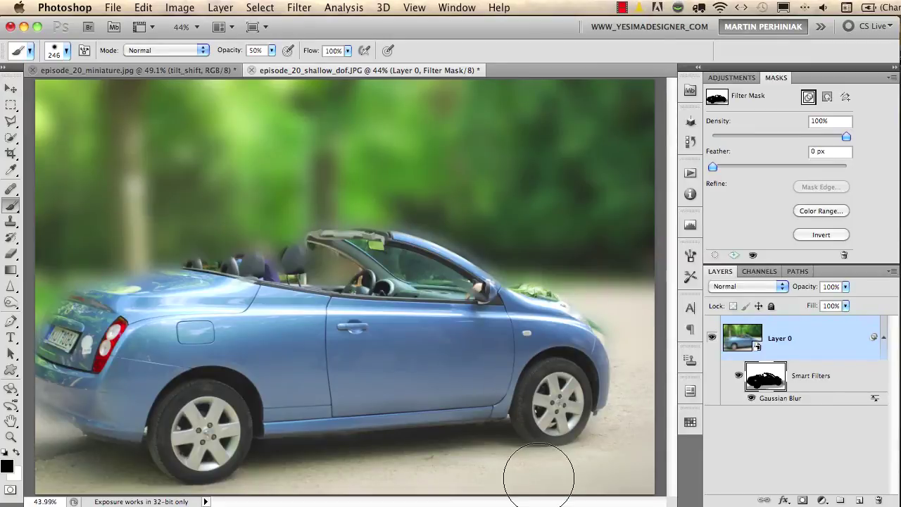
{"action": "key", "text": "super+w"}
Discard the car photo's changes, then zoom in and pan to the bridge in the valley photo.
{"action": "left_click", "coordinate": [450, 235]}
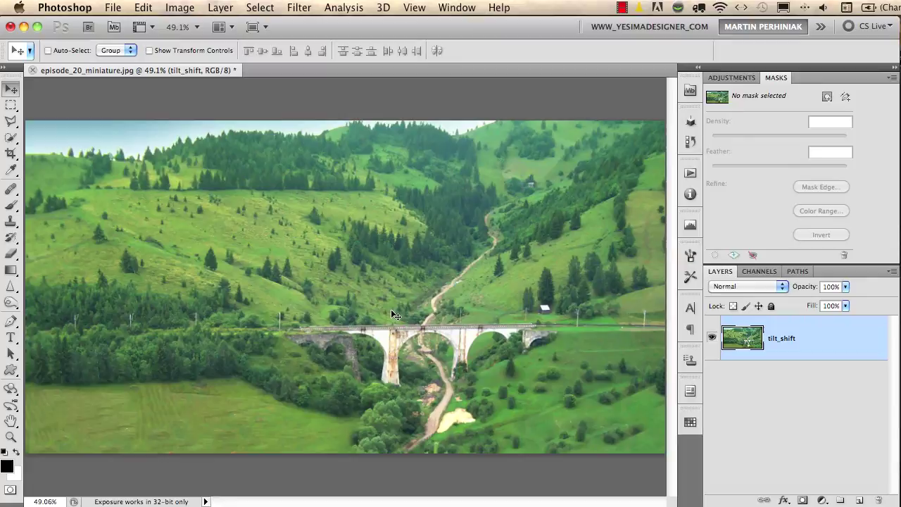
{"action": "left_click_drag", "start_coordinate": [366, 347], "coordinate": [403, 373]}
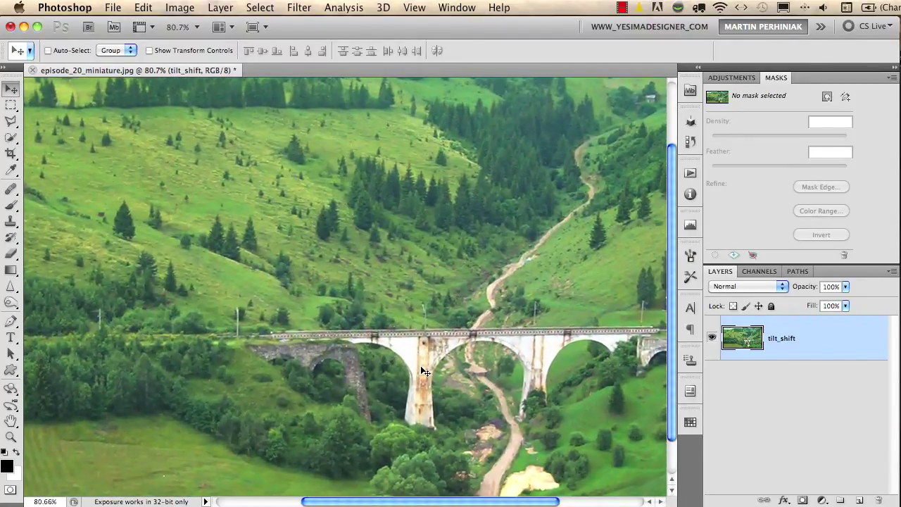
{"action": "scroll", "coordinate": [522, 378], "scroll_direction": "right", "scroll_amount": 8}
{"action": "scroll", "coordinate": [521, 378], "scroll_direction": "down", "scroll_amount": 2}
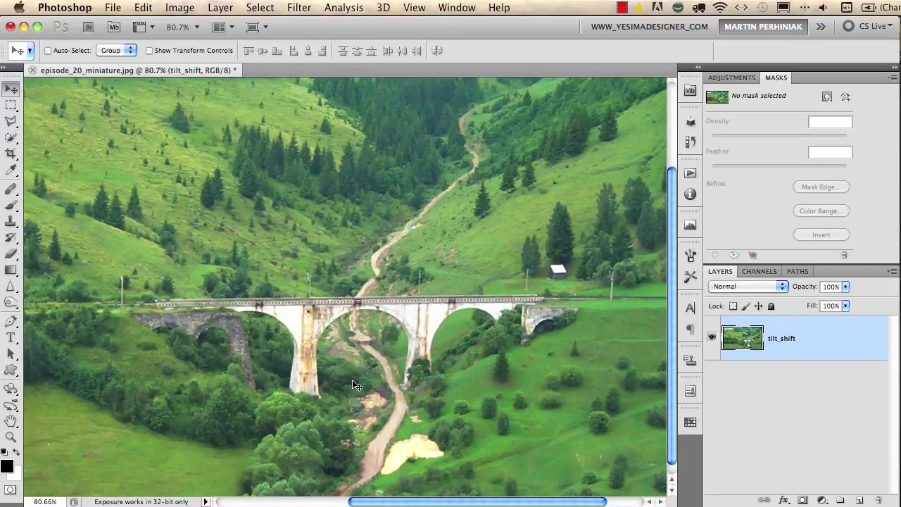
Convert the tilt_shift layer to a smart object and blur it with an 8.6-pixel Gaussian Blur.
{"action": "right_click", "coordinate": [782, 328]}
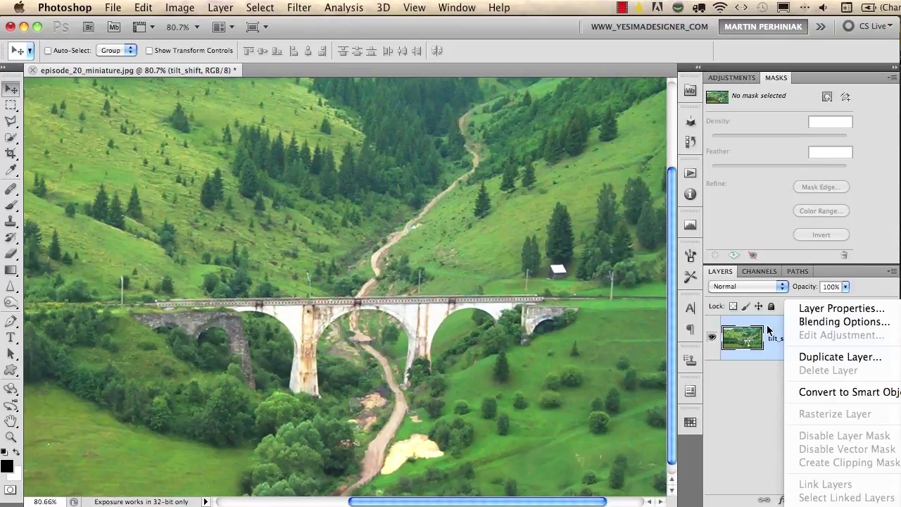
{"action": "left_click", "coordinate": [813, 398]}
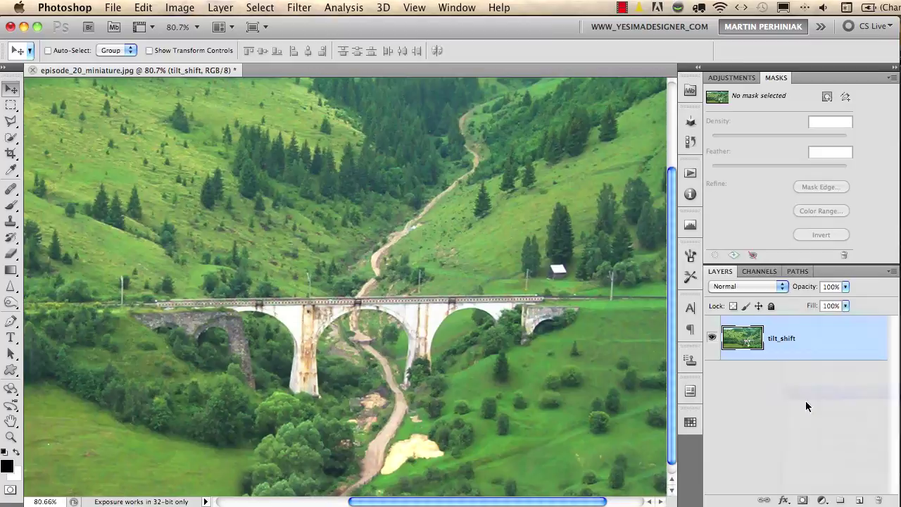
{"action": "left_click", "coordinate": [292, 7]}
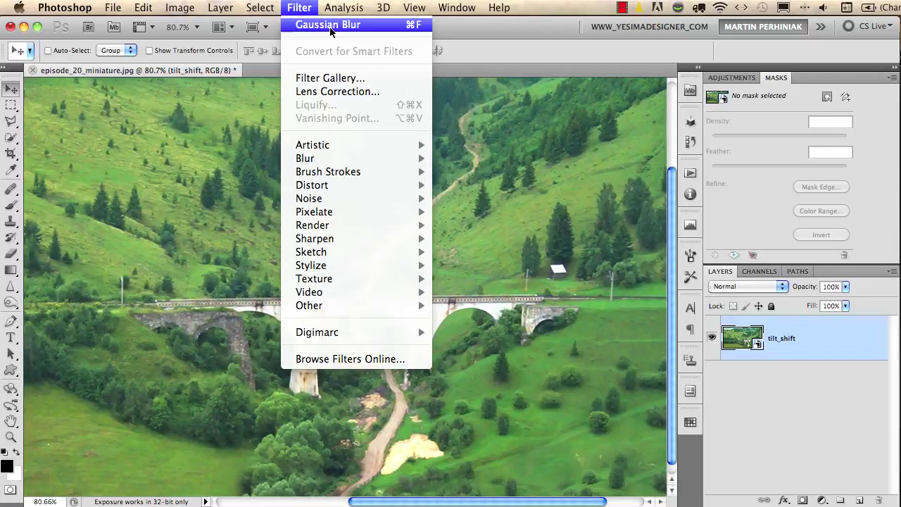
{"action": "left_click", "coordinate": [330, 26]}
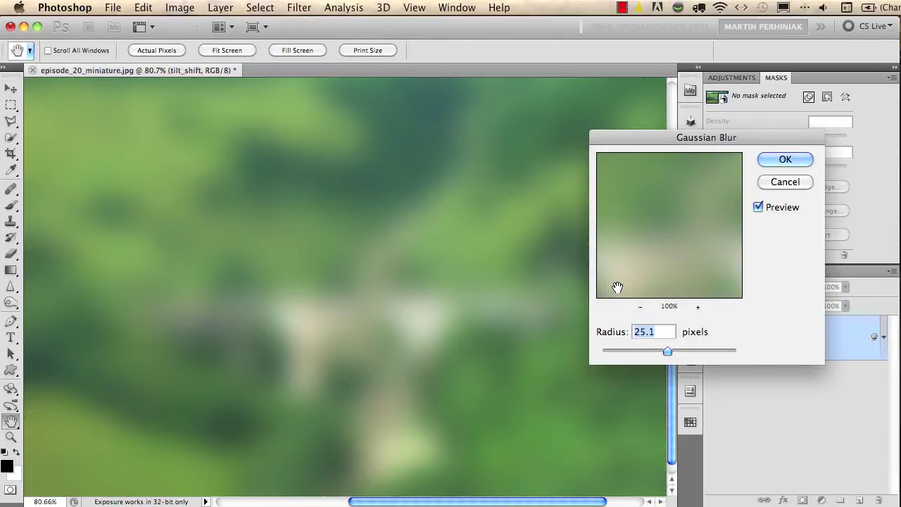
{"action": "left_click", "coordinate": [639, 350]}
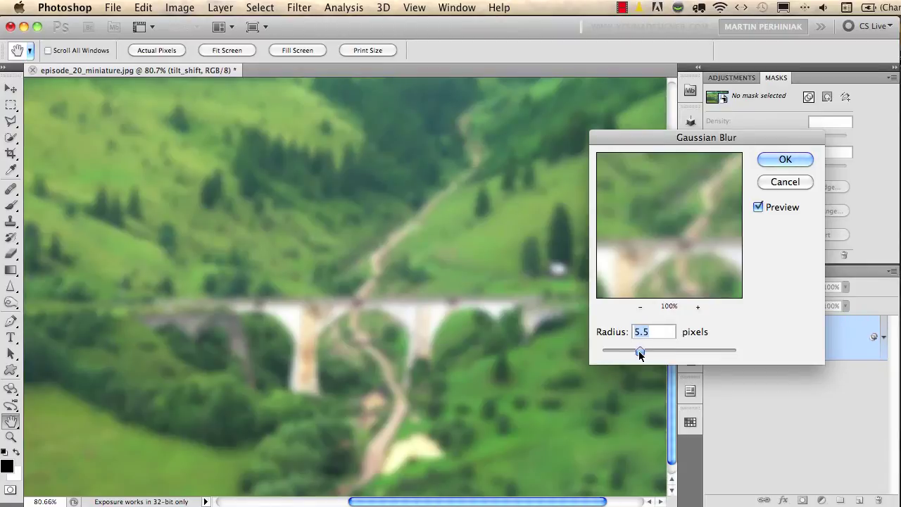
{"action": "left_click_drag", "start_coordinate": [638, 351], "coordinate": [652, 357]}
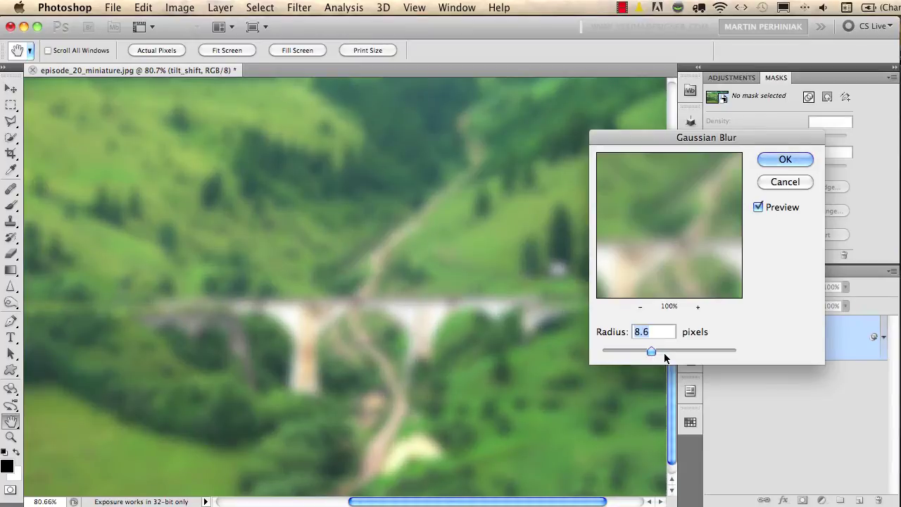
{"action": "left_click", "coordinate": [780, 162]}
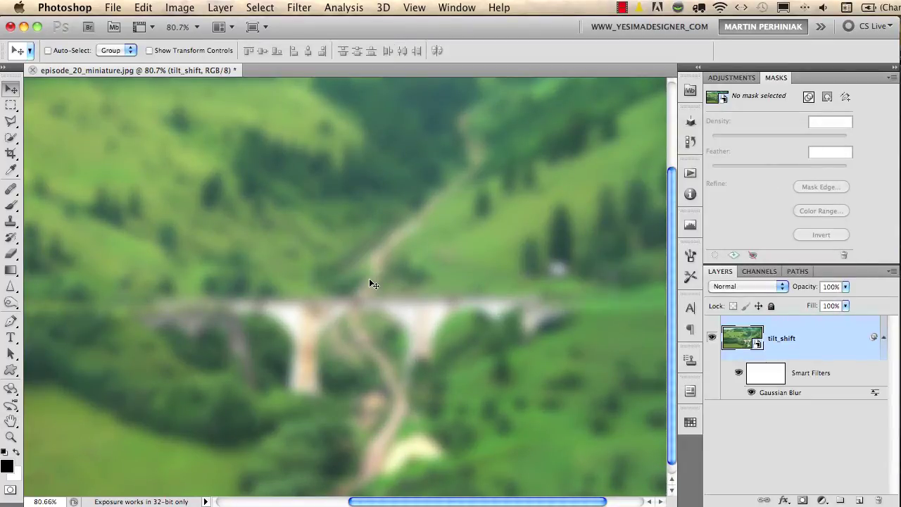
Select the blur's filter mask and drag a reflected gradient vertically across the bridge band.
{"action": "left_click", "coordinate": [768, 376]}
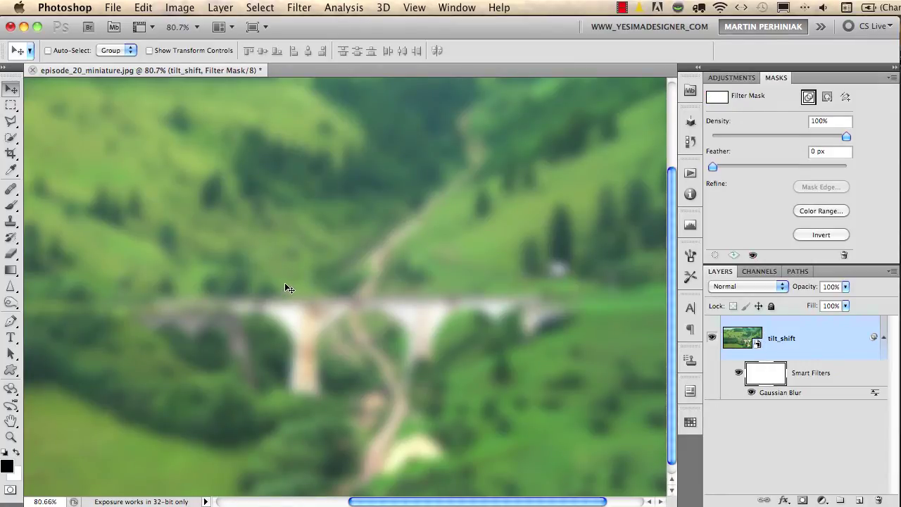
{"action": "scroll", "coordinate": [283, 366], "scroll_direction": "down", "scroll_amount": 2}
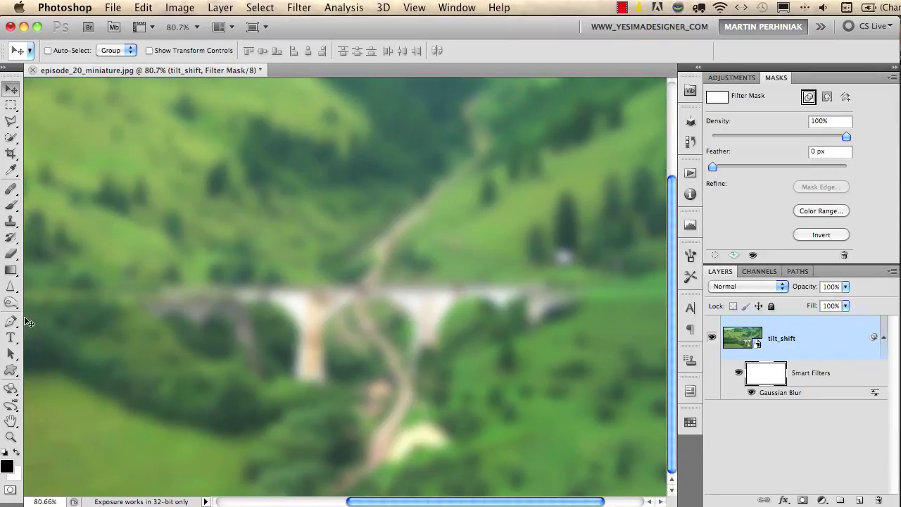
{"action": "left_click", "coordinate": [12, 270]}
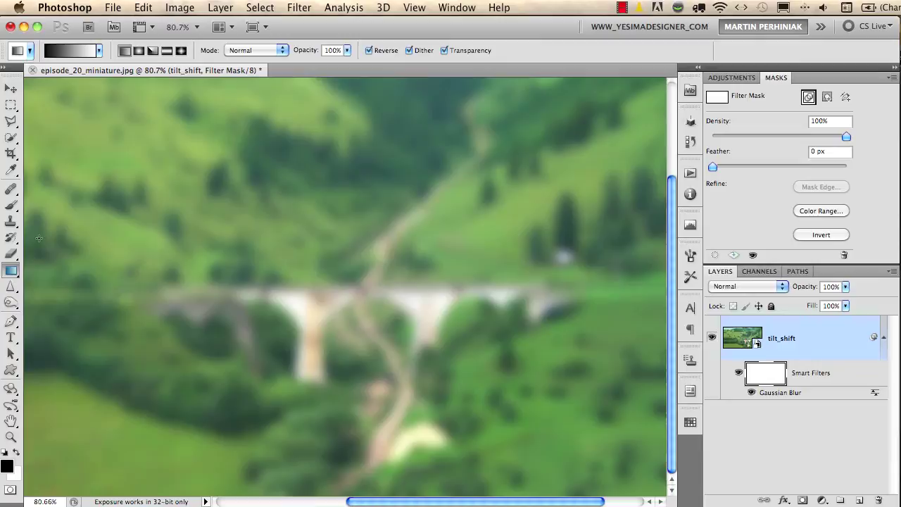
{"action": "left_click", "coordinate": [166, 51]}
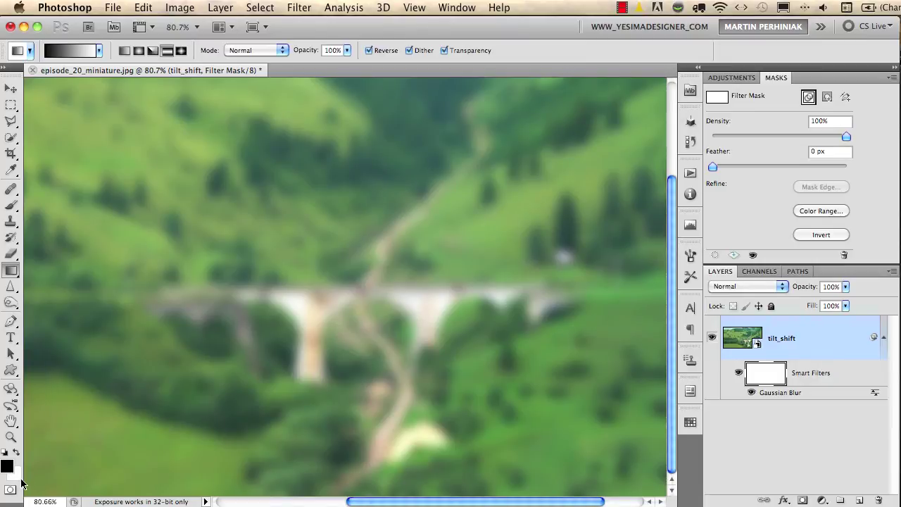
{"action": "left_click_drag", "start_coordinate": [347, 249], "coordinate": [354, 431]}
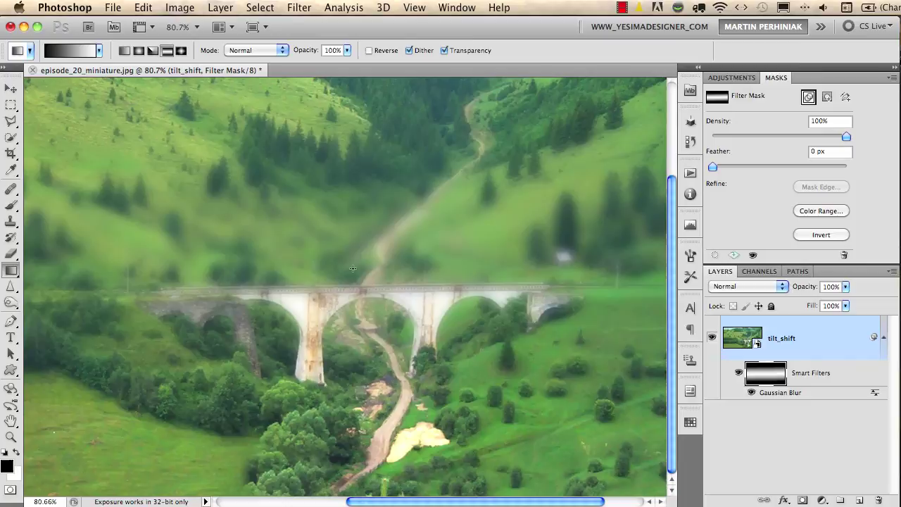
Redraw the reflected mask gradient downward from the bridge three times to narrow the sharp strip.
{"action": "left_click_drag", "start_coordinate": [350, 222], "coordinate": [358, 469]}
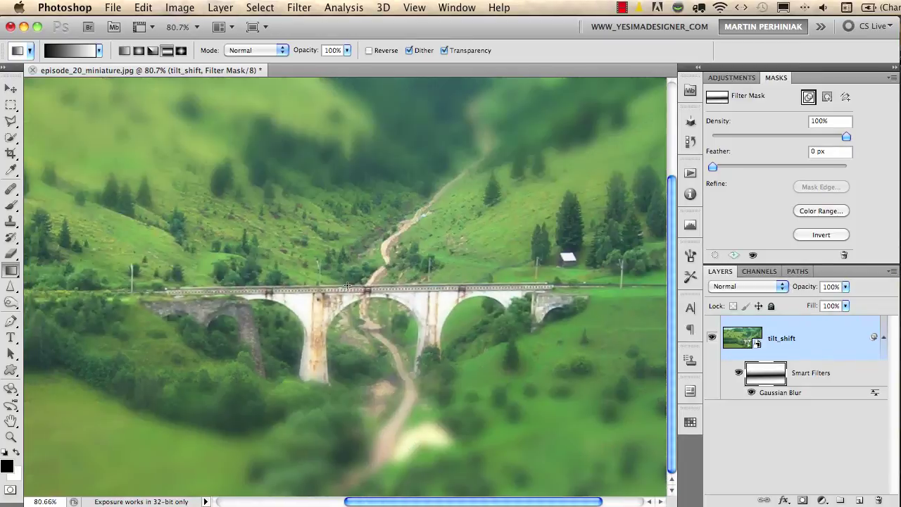
{"action": "left_click_drag", "start_coordinate": [334, 308], "coordinate": [334, 420]}
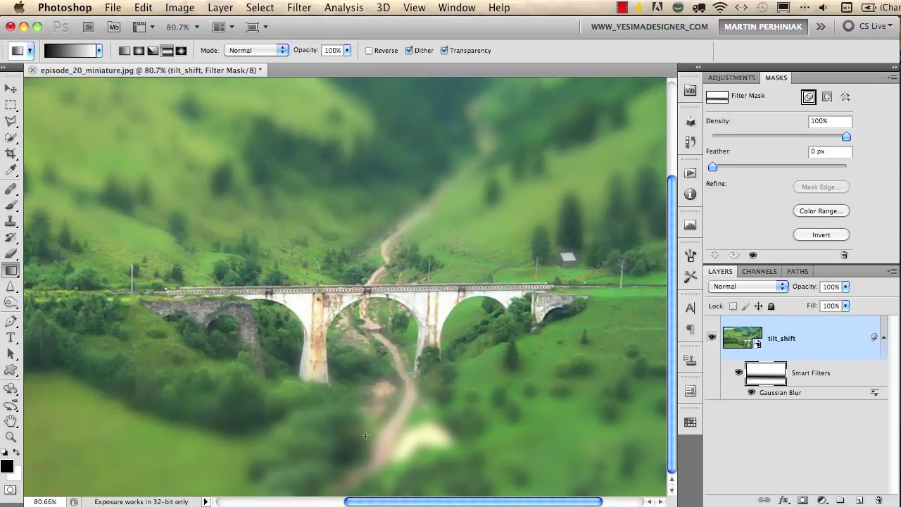
{"action": "left_click_drag", "start_coordinate": [325, 317], "coordinate": [326, 431]}
Fit the whole bridge image on screen and preview it with panels hidden, then restore the panels.
{"action": "key", "text": "super+0"}
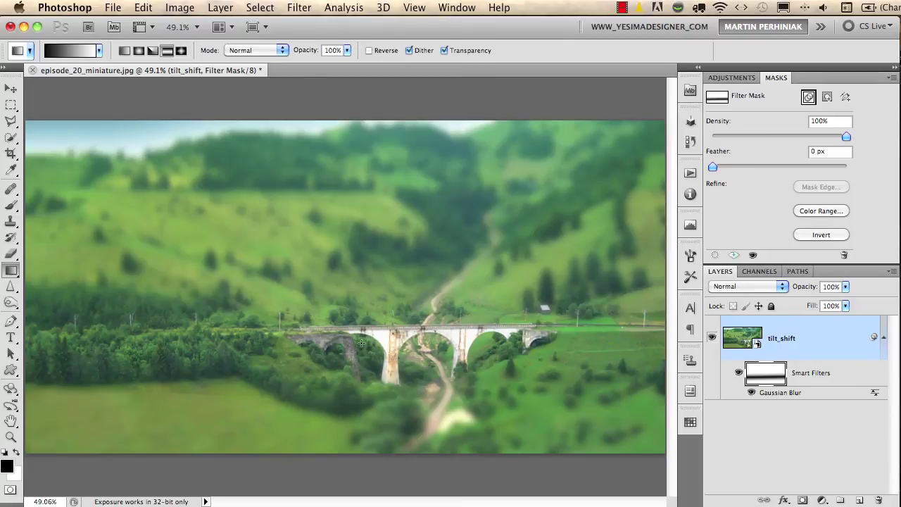
{"action": "key", "text": "Tab"}
{"action": "key", "text": "super+0"}
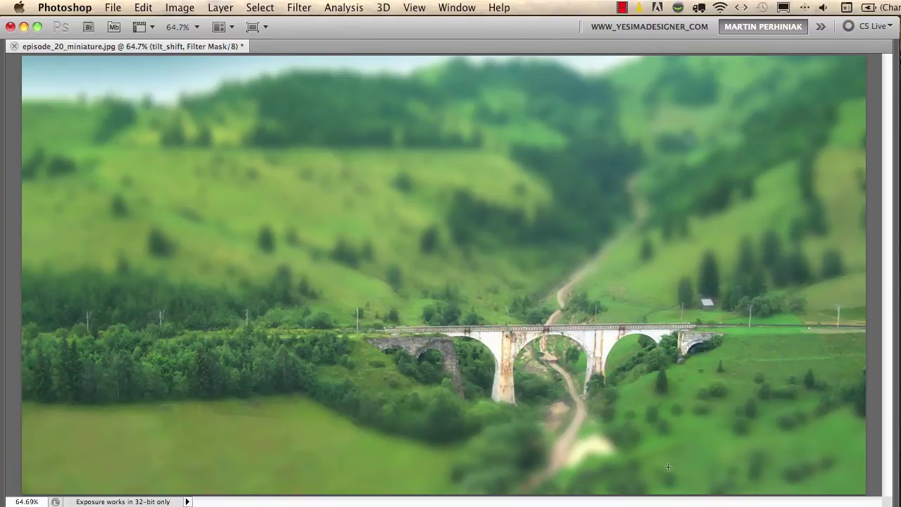
{"action": "key", "text": "Tab"}
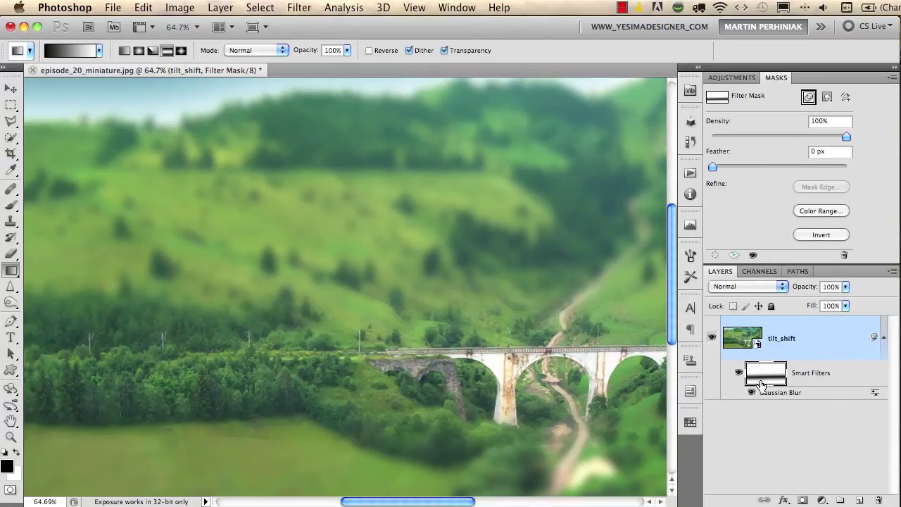
Show the Gaussian Blur filter mask on the canvas and pan across its black horizontal gradient band.
{"action": "left_click", "coordinate": [764, 382], "text": "alt"}
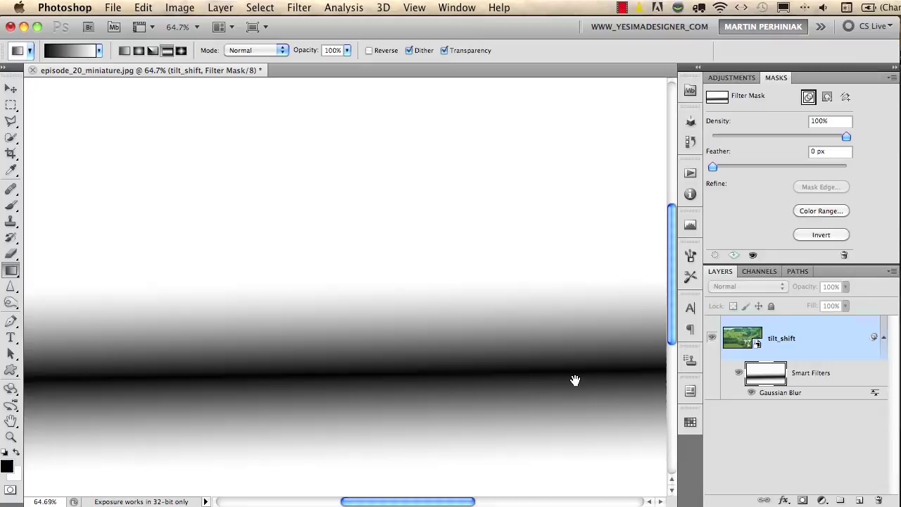
{"action": "left_click_drag", "start_coordinate": [573, 378], "coordinate": [343, 348]}
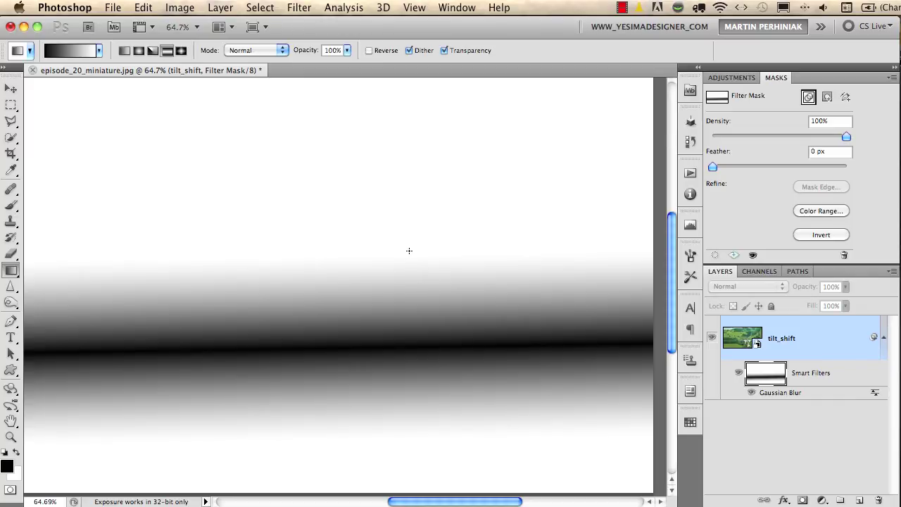
{"action": "left_click", "coordinate": [759, 376], "text": "alt"}
{"action": "key", "text": "Tab"}
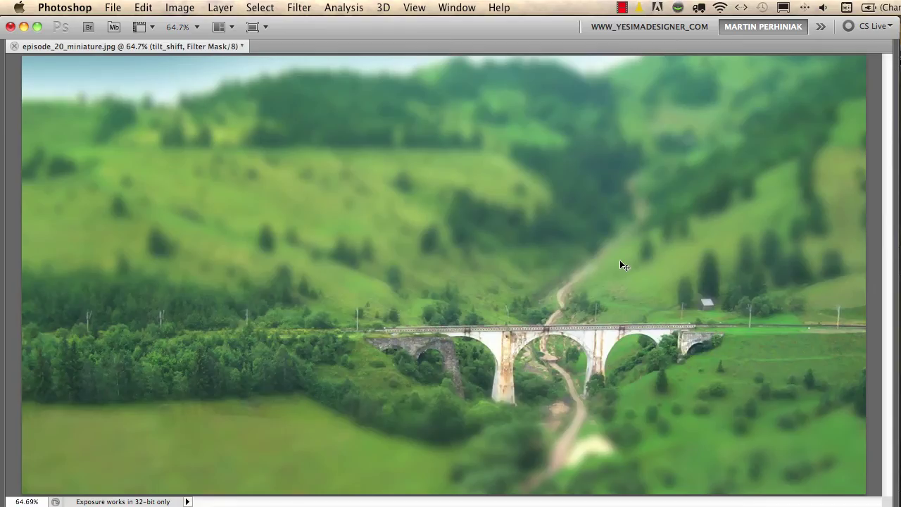